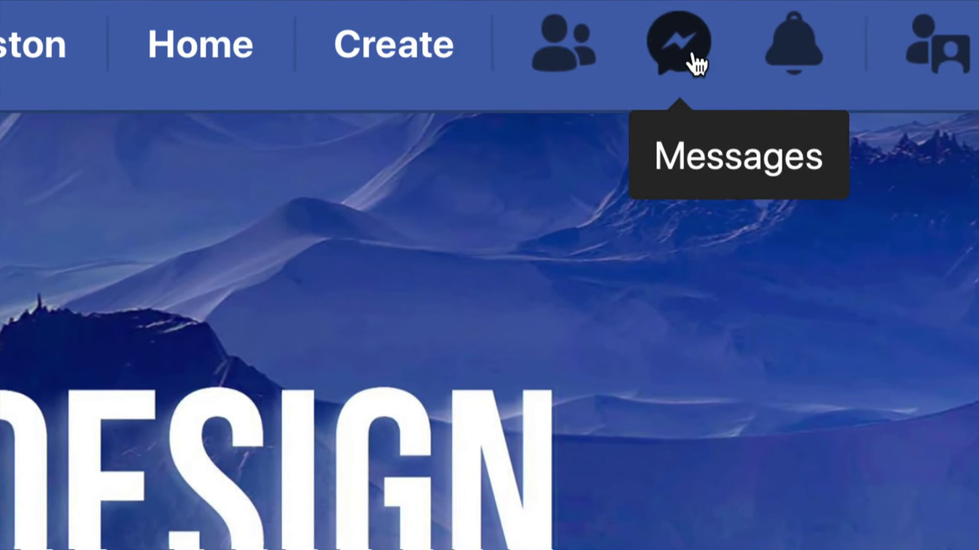
- Open the most recent conversation from the Messages list as a chat window
click(694, 61)
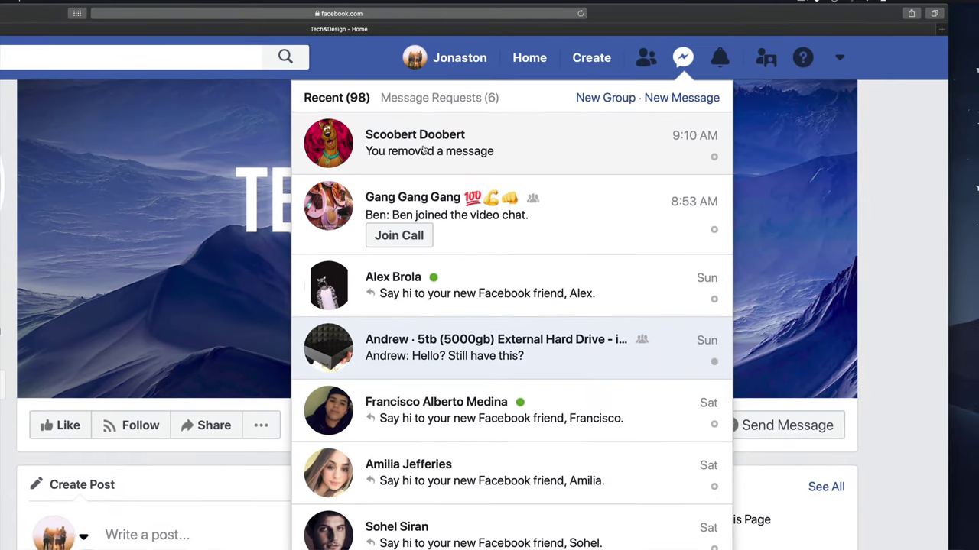
click(423, 151)
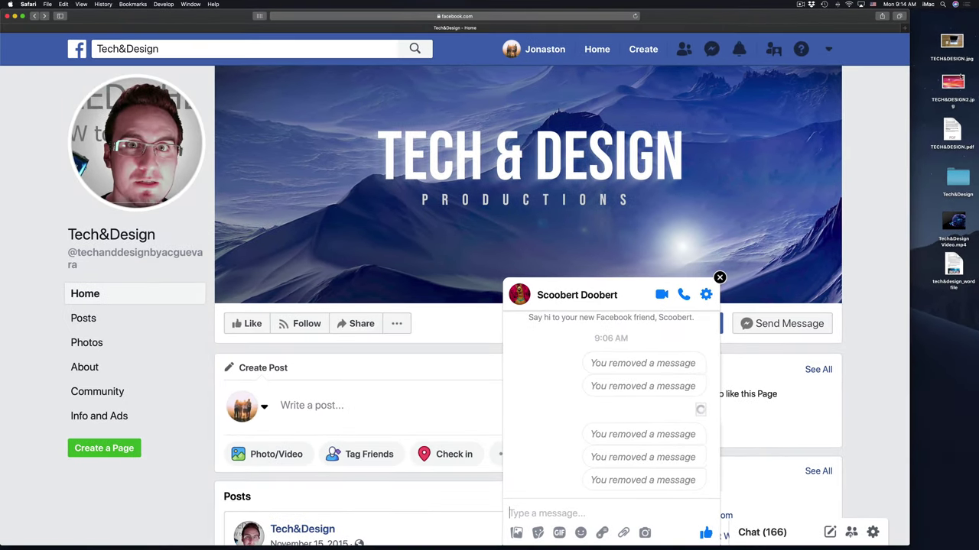
- Drag TECH&DESIGN.jpg and TECH&DESIGN2.jpg from the desktop into the chat and send them
click(952, 44)
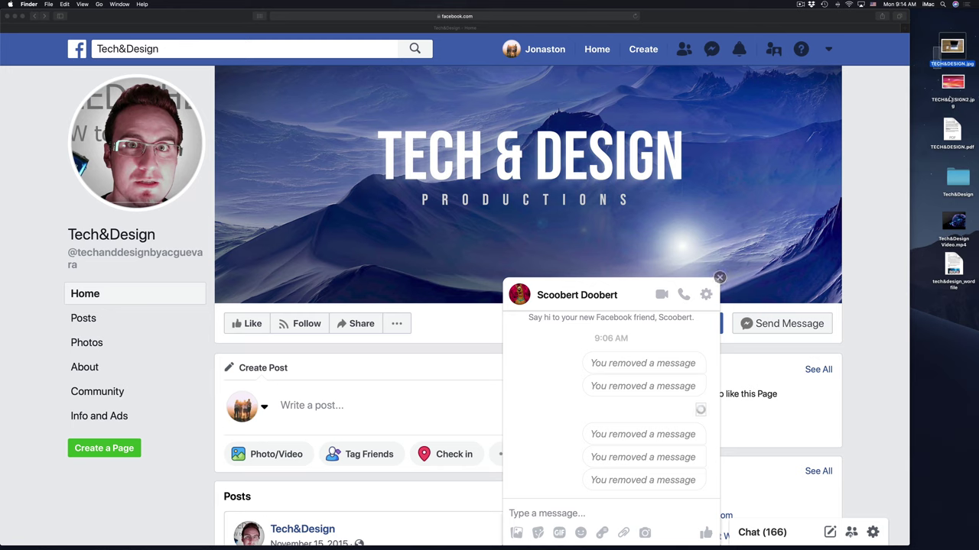
key(shift+Down)
key(shift+Down)
key(shift+Up)
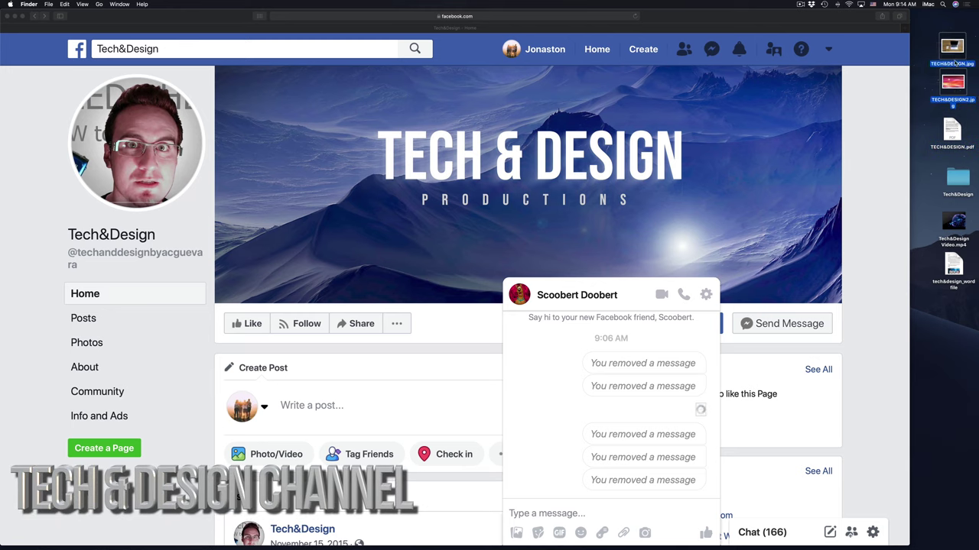
drag(954, 46, 609, 367)
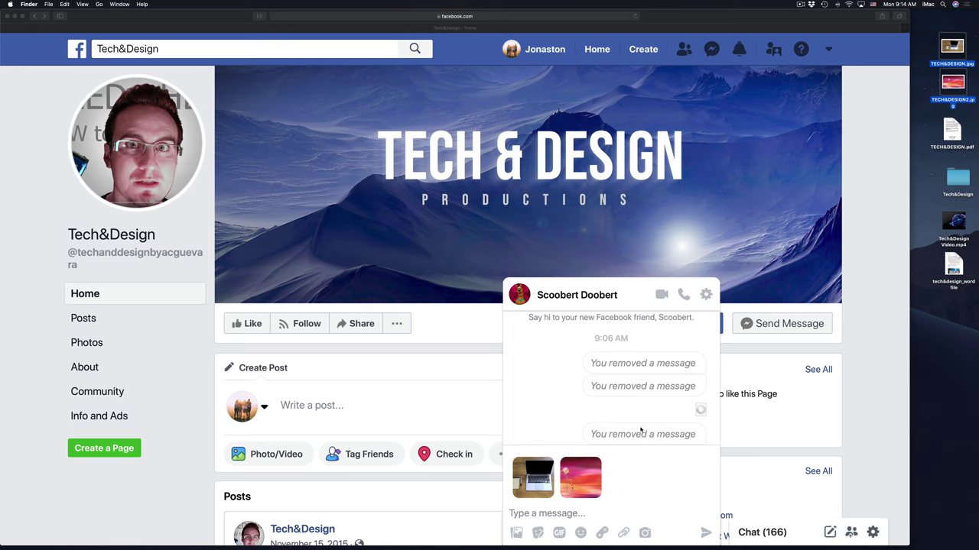
click(637, 502)
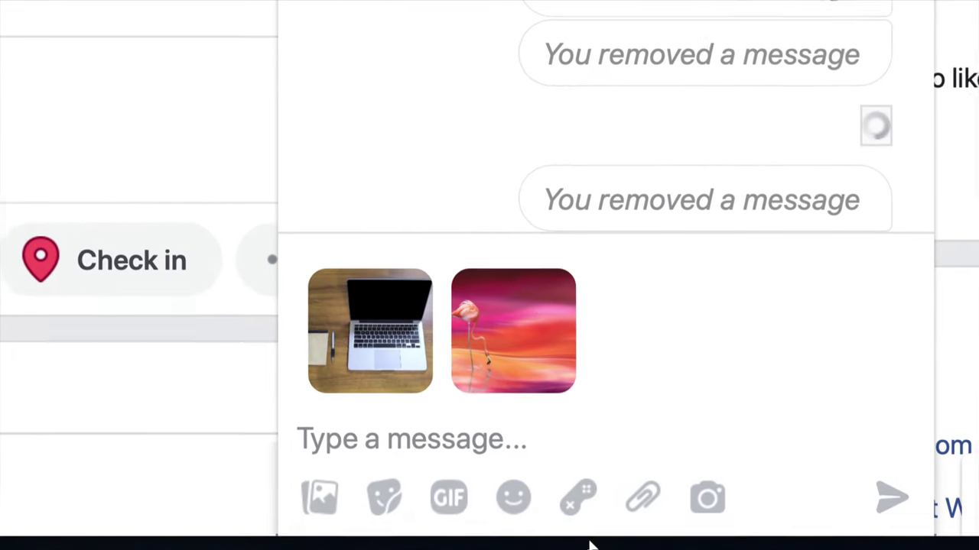
mouse_move(697, 532)
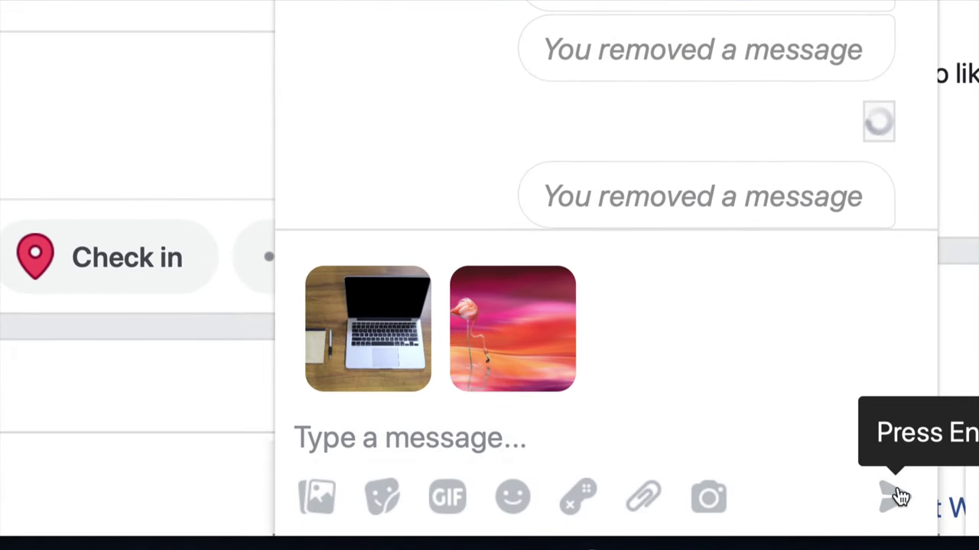
click(891, 500)
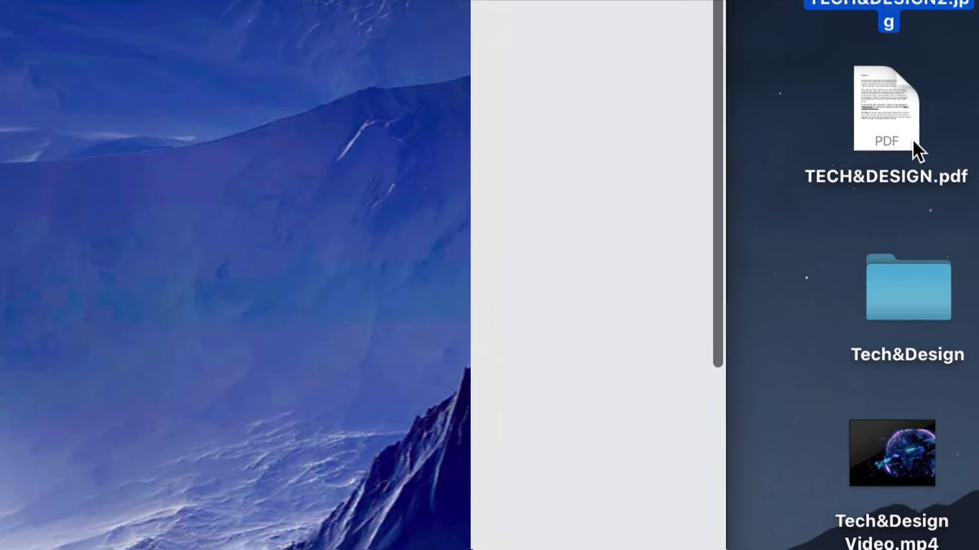
- Drag TECH&DESIGN.pdf into the chat and send it, then select the Tech&Design folder
click(957, 143)
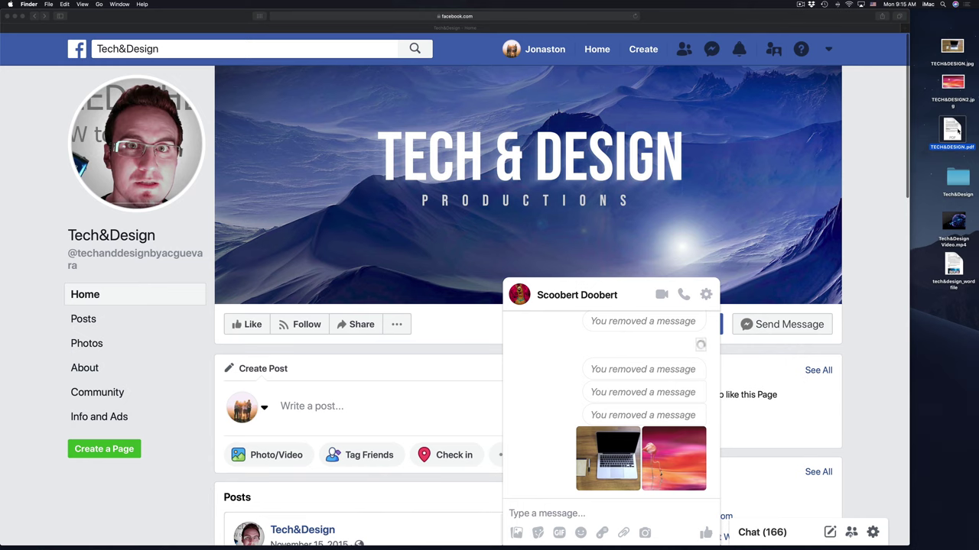
drag(954, 132, 614, 390)
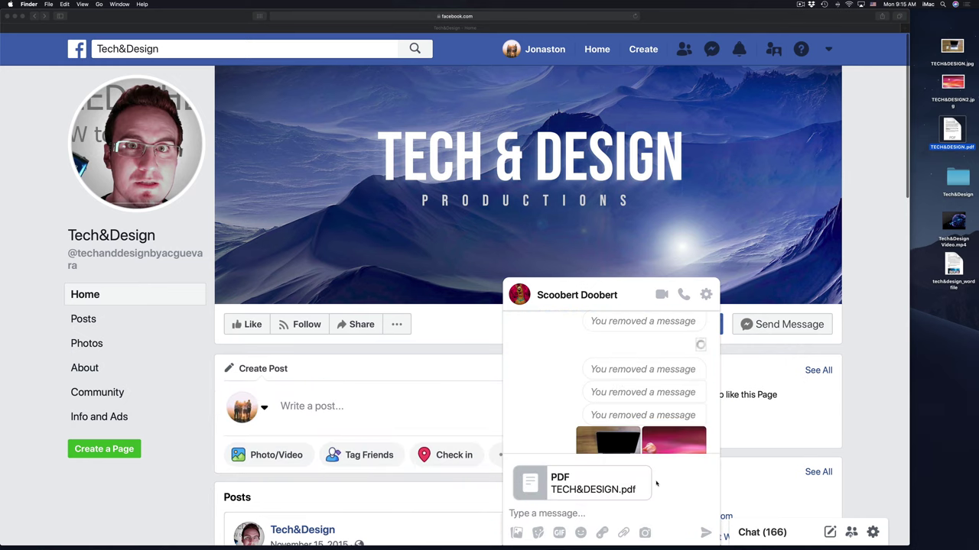
click(712, 525)
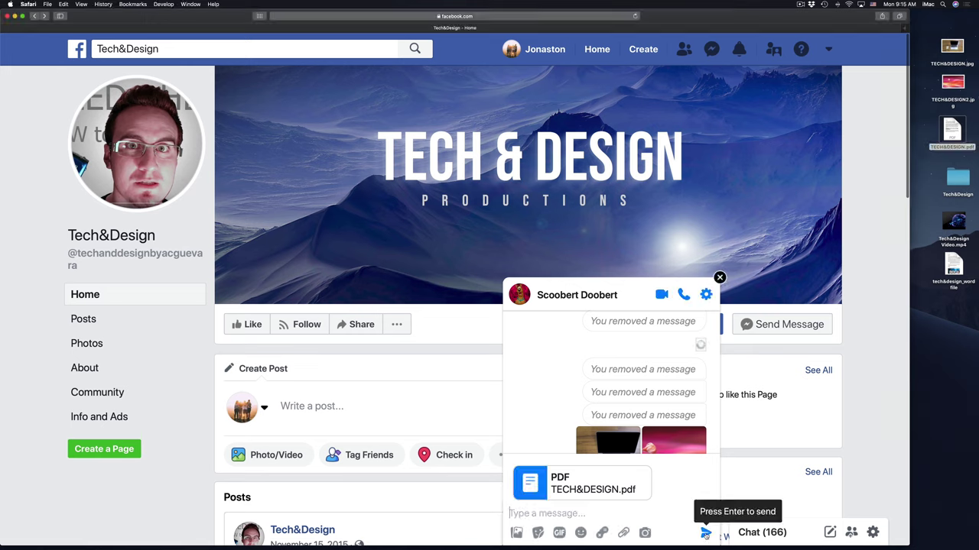
click(705, 533)
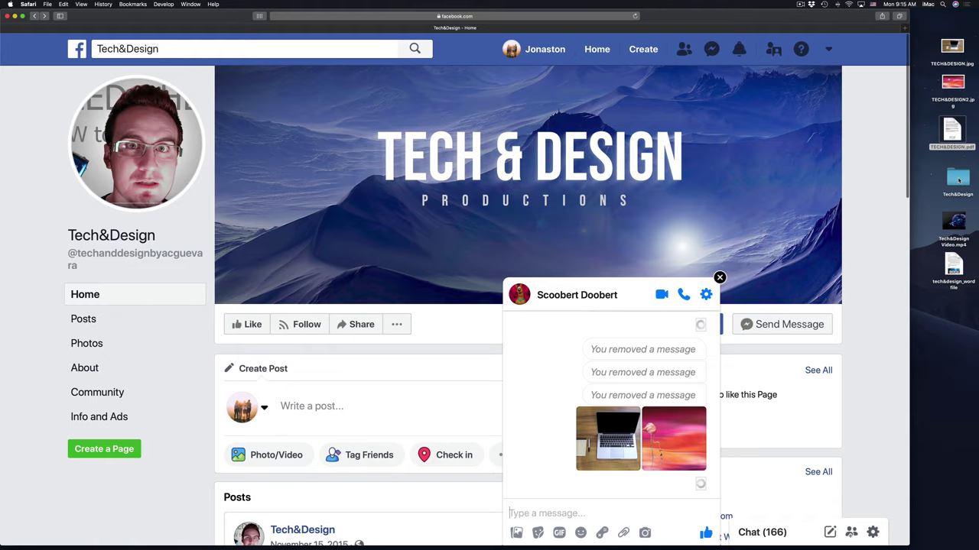
click(958, 179)
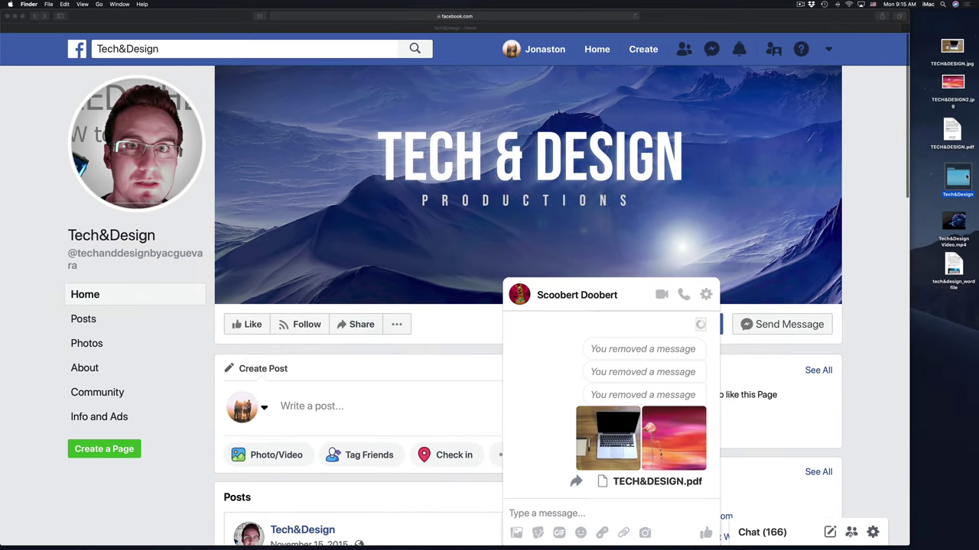
- Send the Tech&Design folder, then the Tech&Design Video.mp4 clip, into the chat
drag(966, 177, 589, 375)
click(671, 486)
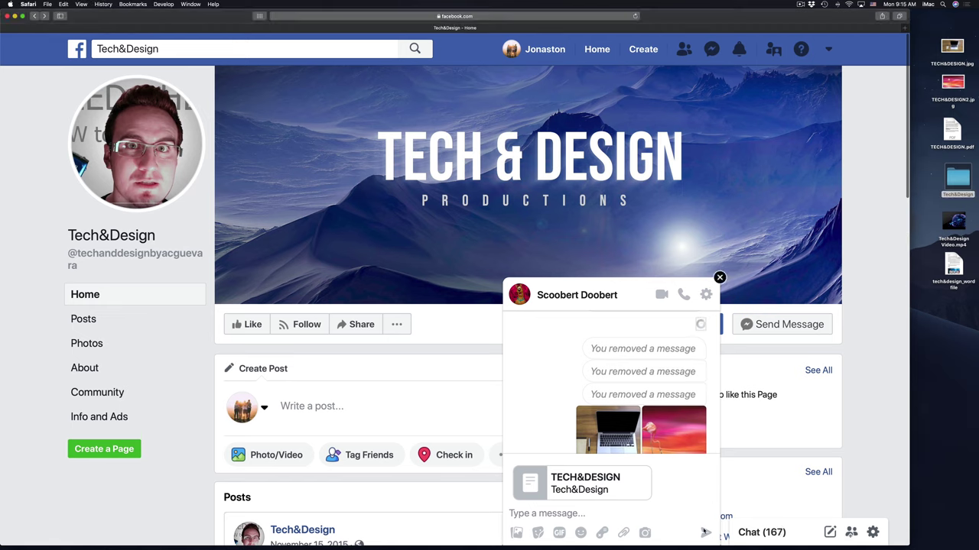
click(705, 532)
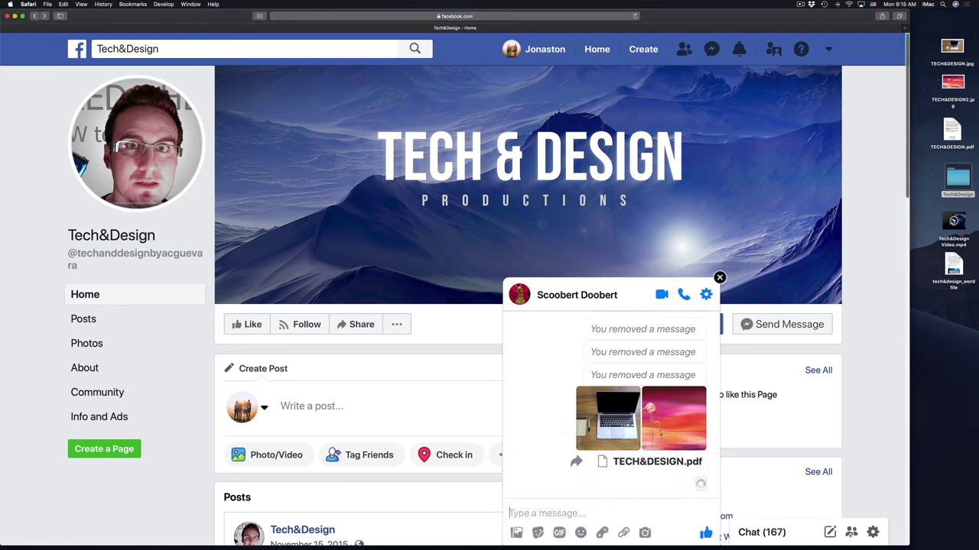
drag(953, 223, 676, 484)
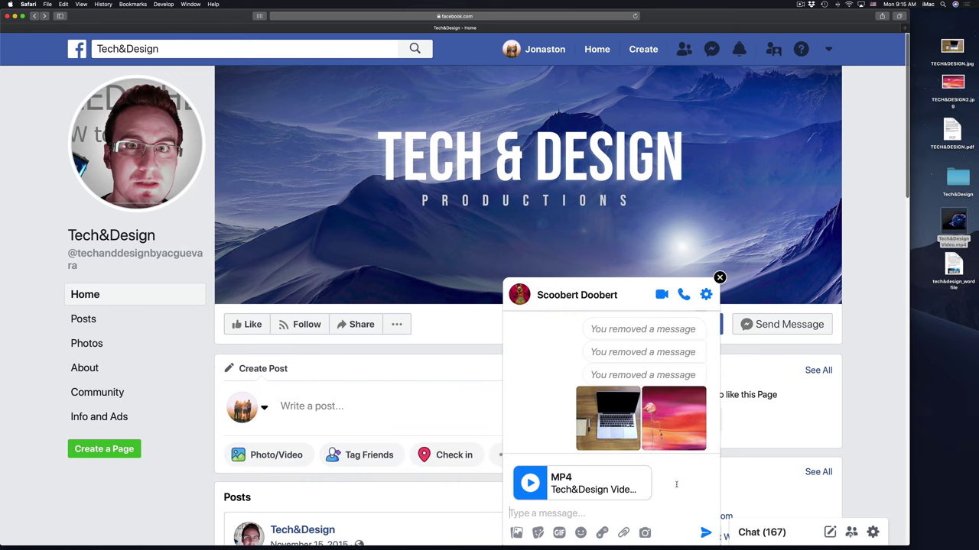
click(705, 532)
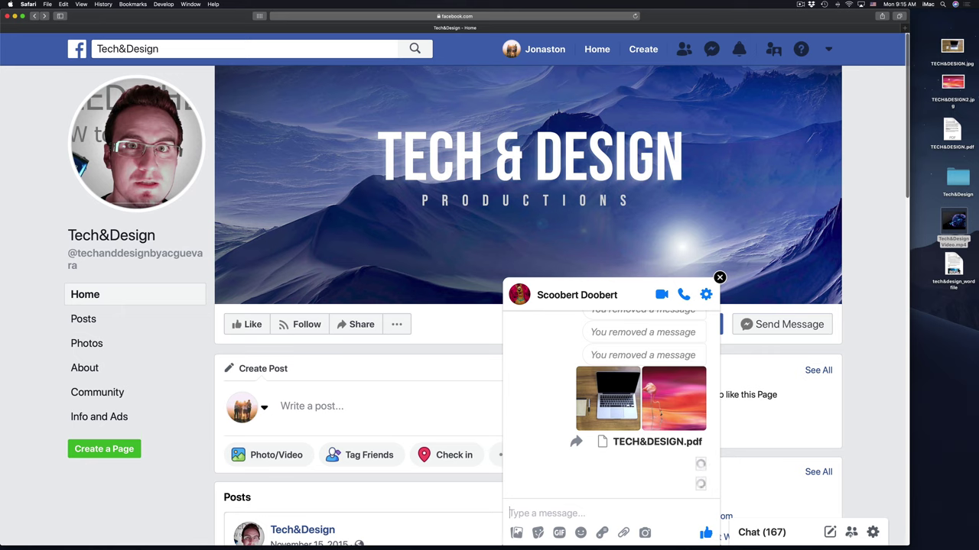
- Drag the tech&design_word file icon into the chat and send it
drag(953, 264, 616, 387)
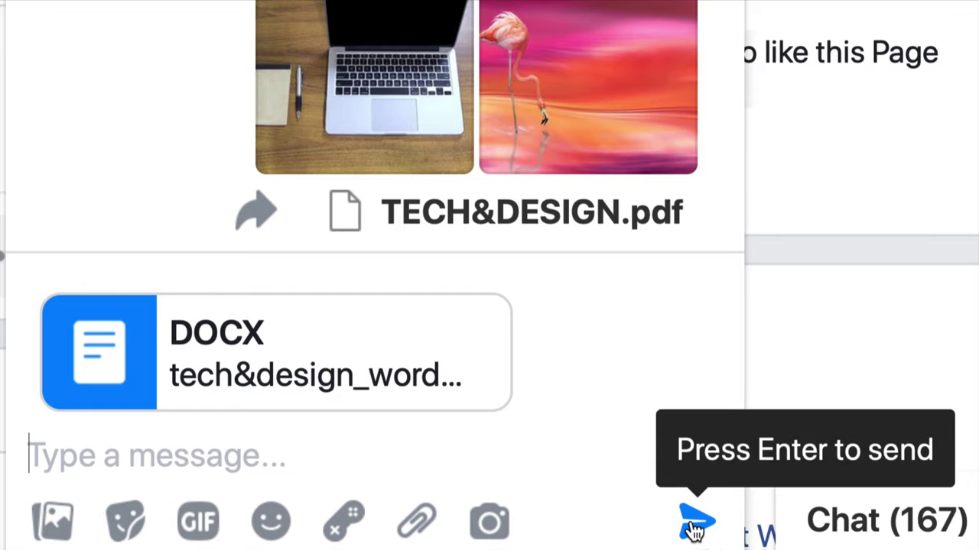
click(697, 526)
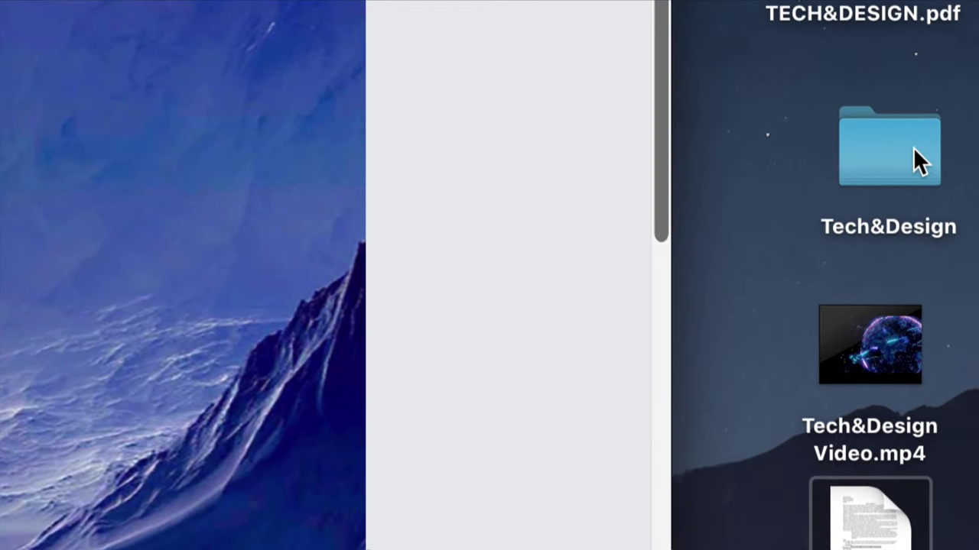
- Use Compress "Tech&Design" on the desktop folder to create Tech&Design.zip
click(915, 147)
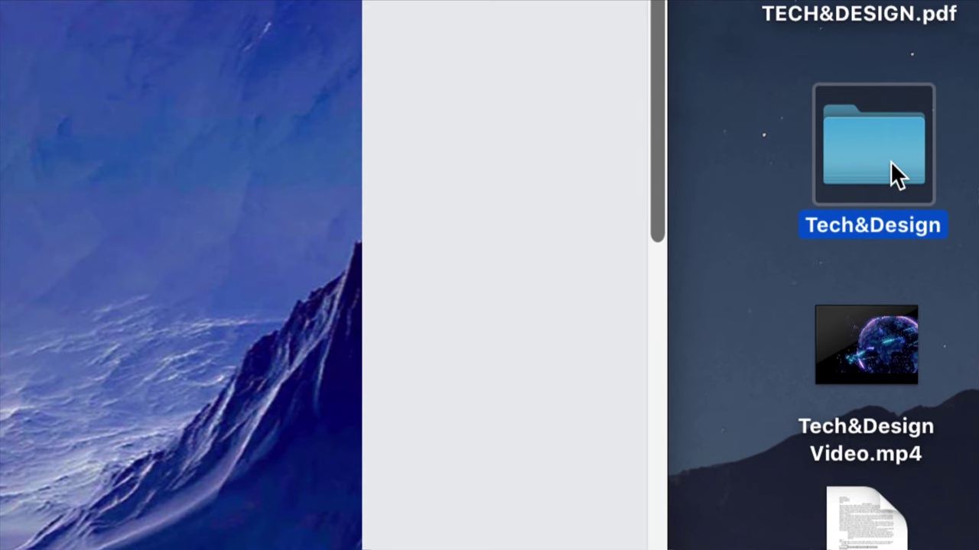
right_click(877, 154)
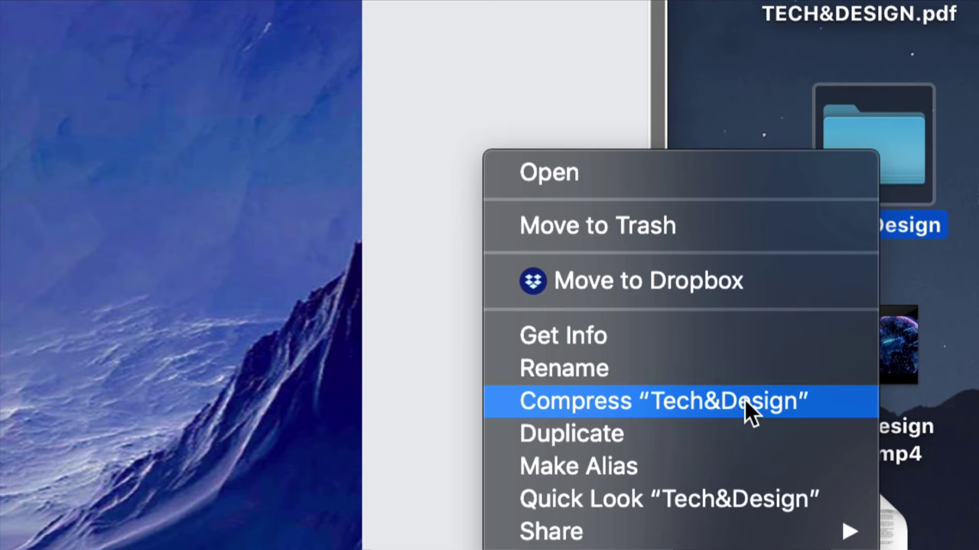
click(624, 400)
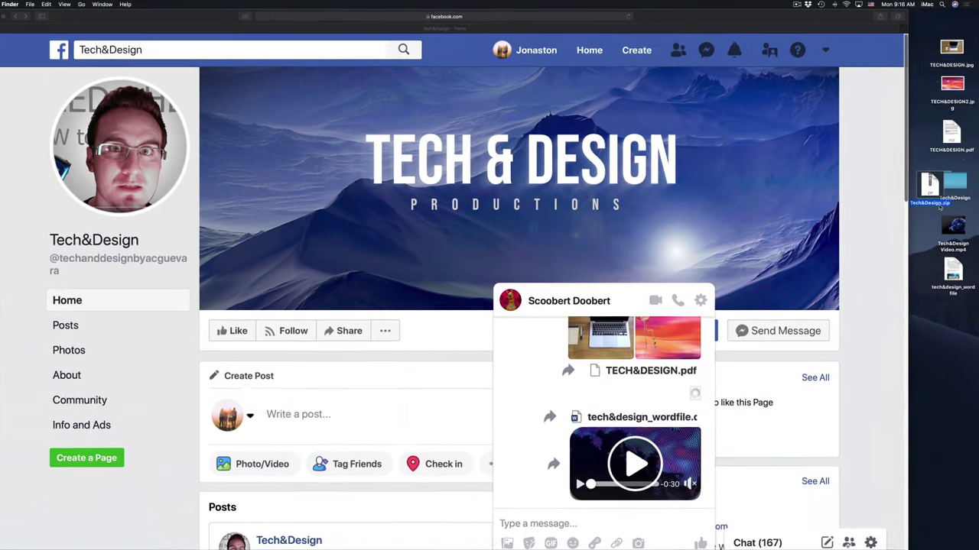
- Drag Tech&Design.zip from the desktop into the chat and send it
drag(879, 289, 618, 397)
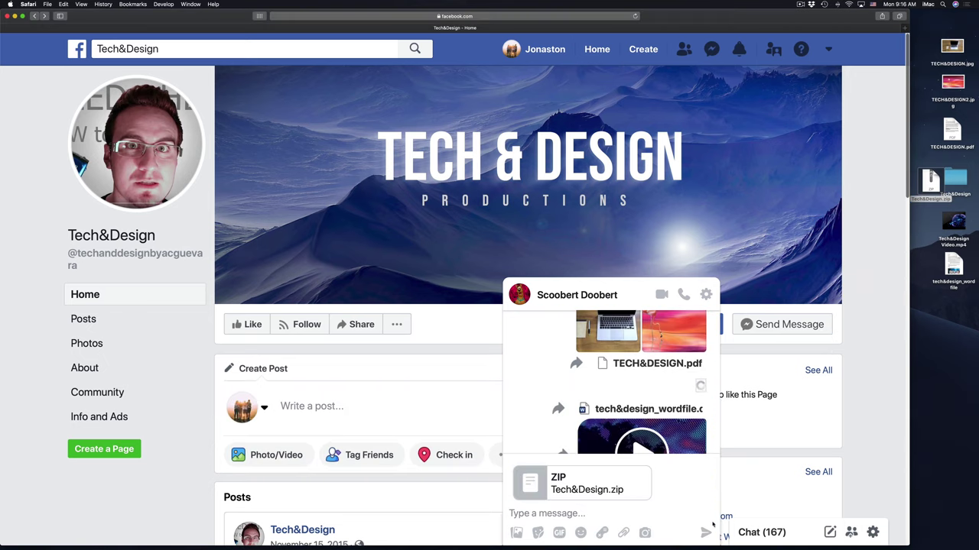
click(705, 533)
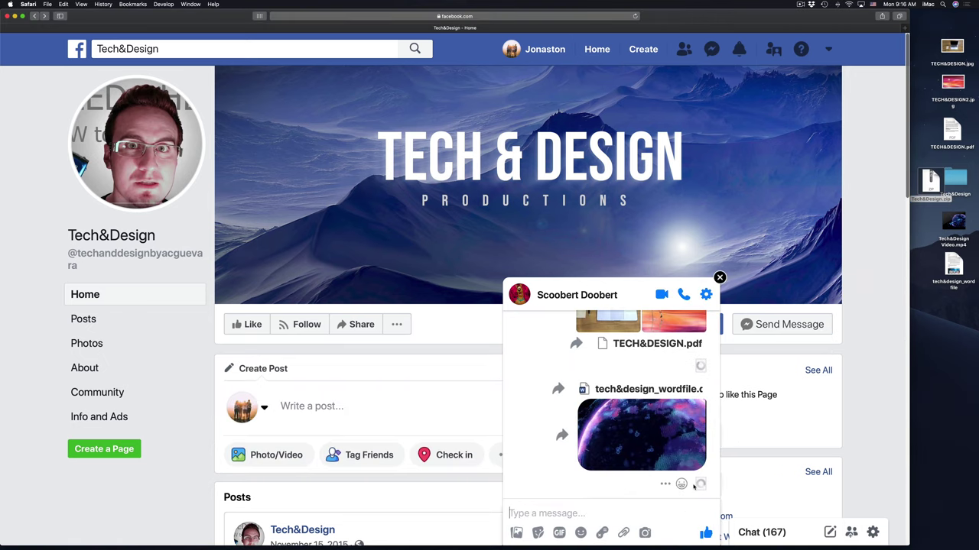
scroll(695, 480, down, 2)
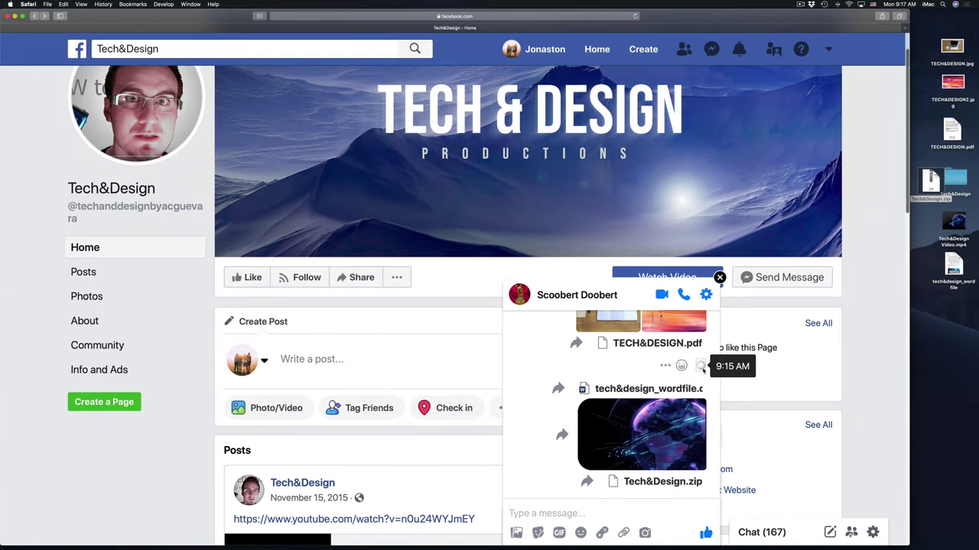
- Play the sent video, then drag the tech&design_word file into the chat again
click(941, 346)
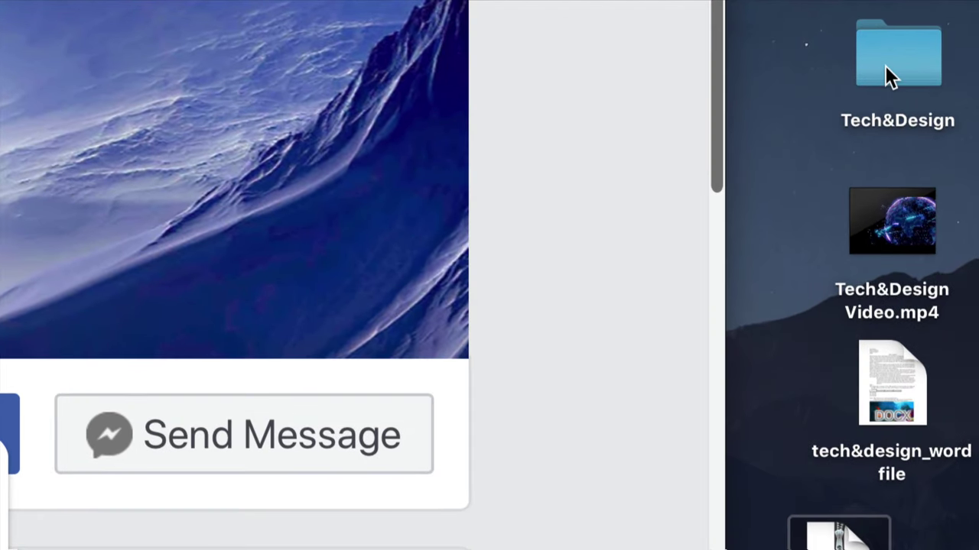
right_click(955, 181)
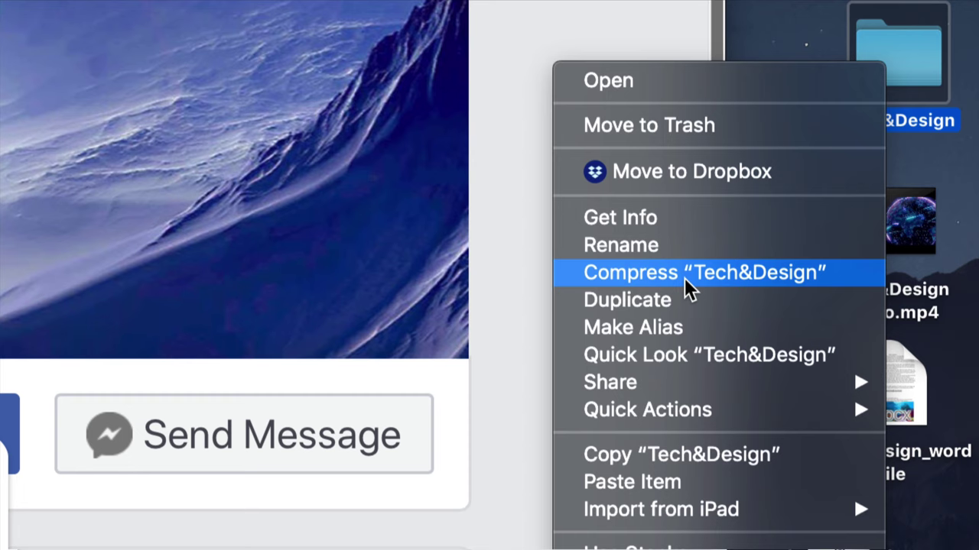
click(959, 187)
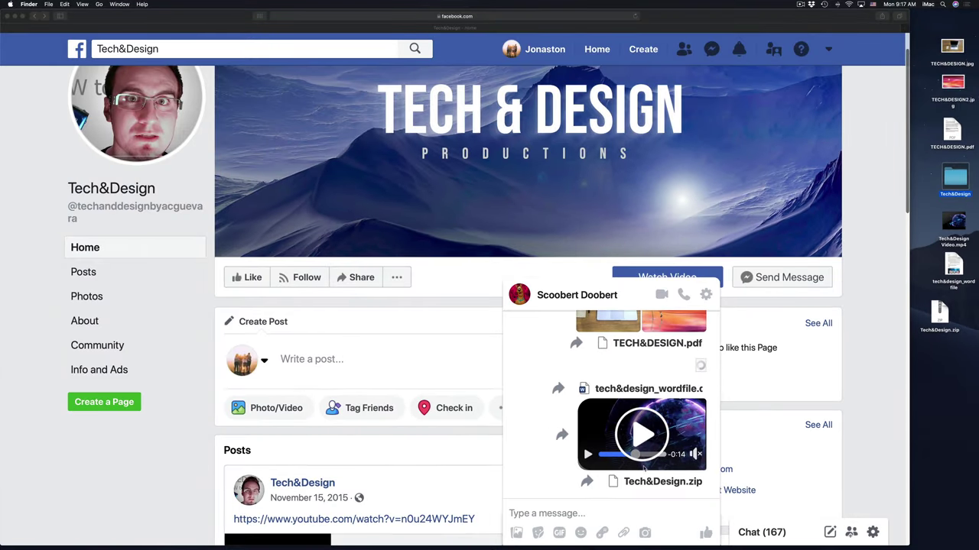
click(669, 426)
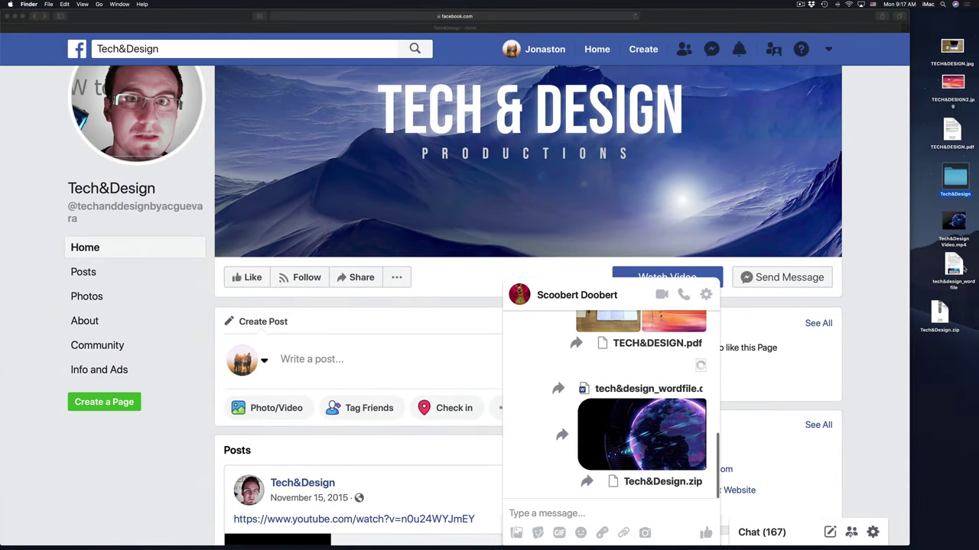
drag(920, 298, 677, 478)
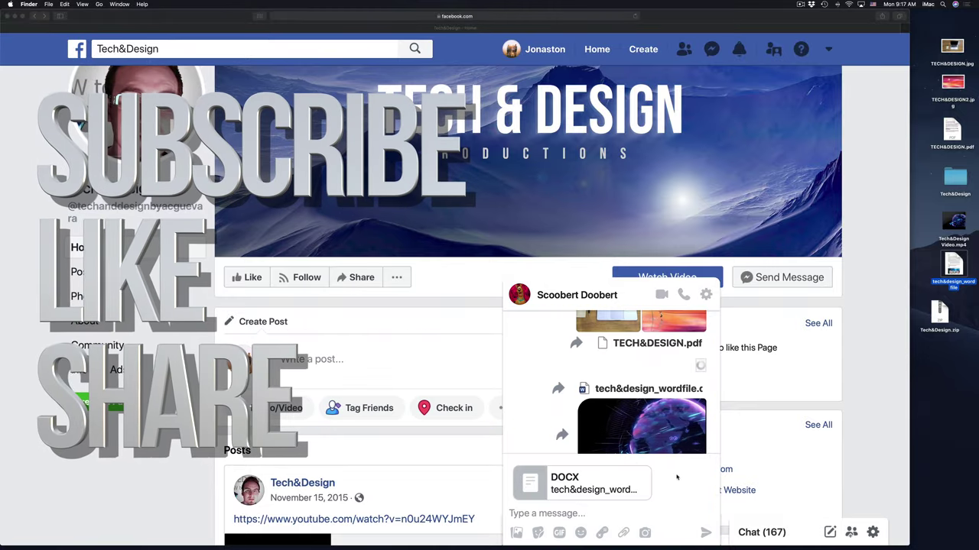
click(704, 531)
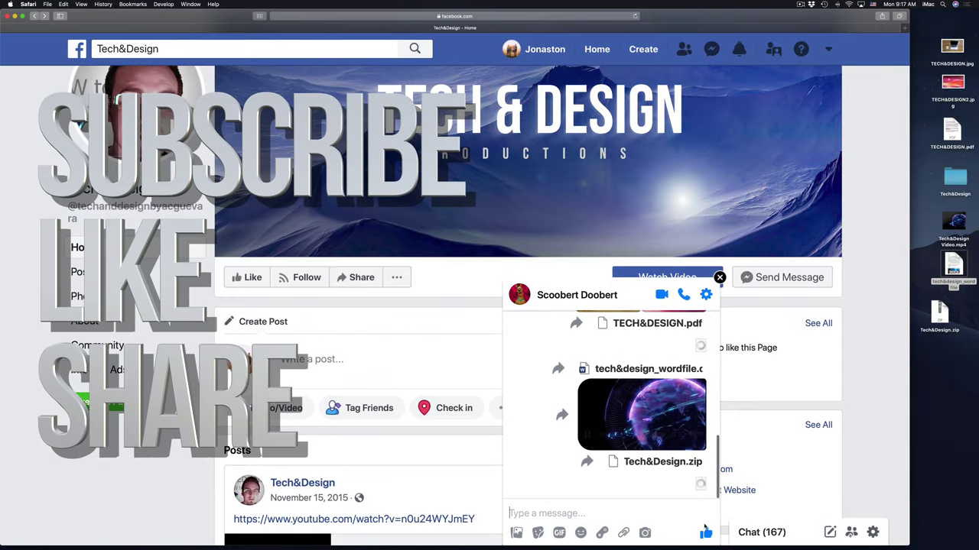